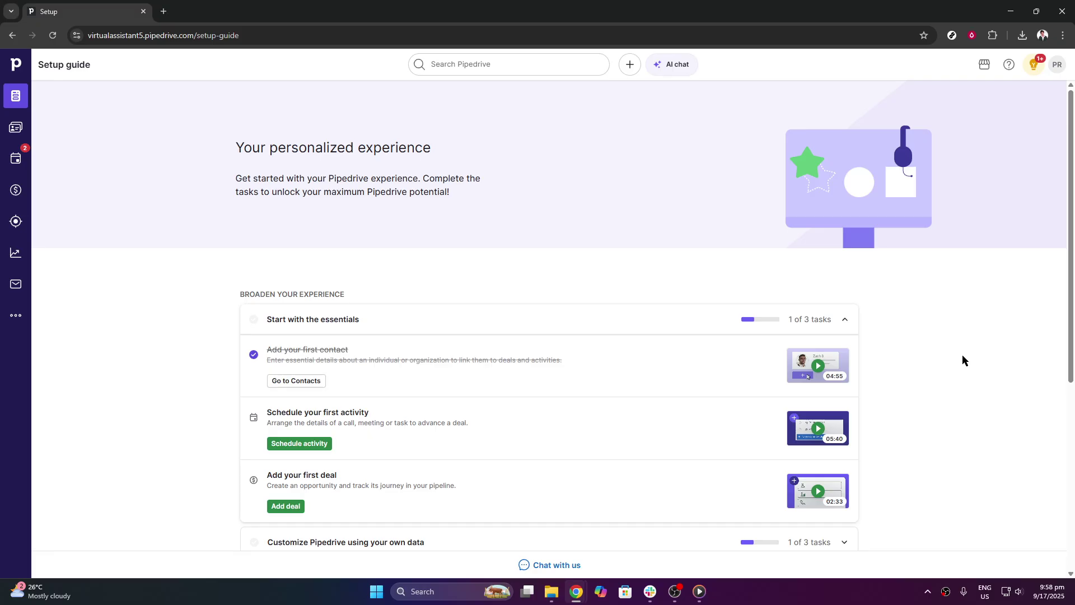
Open the Automations templates and filter them to the Email category.
{"action": "left_click", "coordinate": [16, 316]}
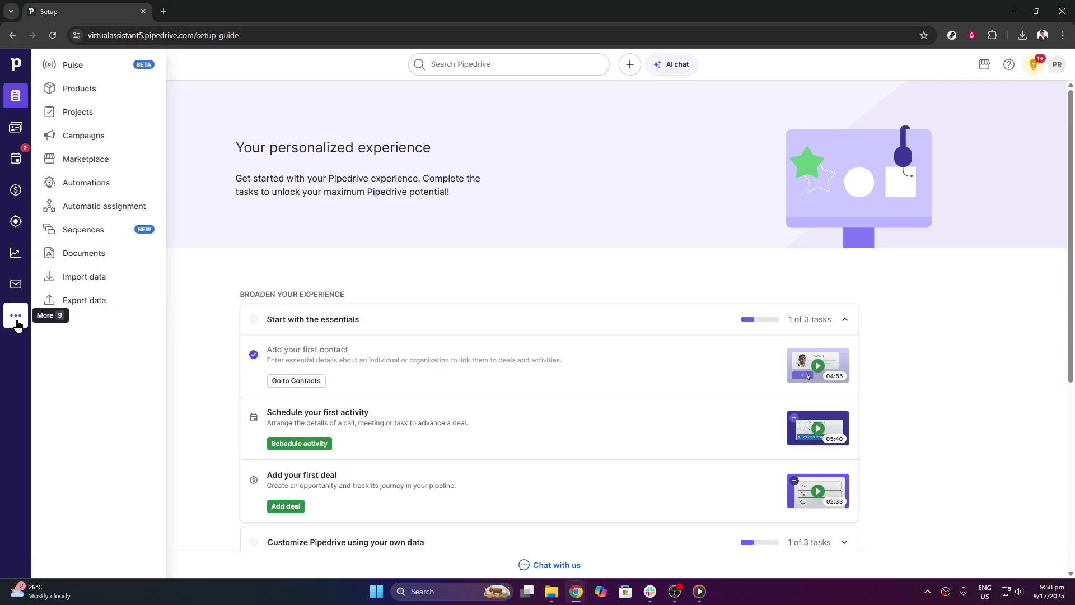
{"action": "left_click", "coordinate": [101, 180]}
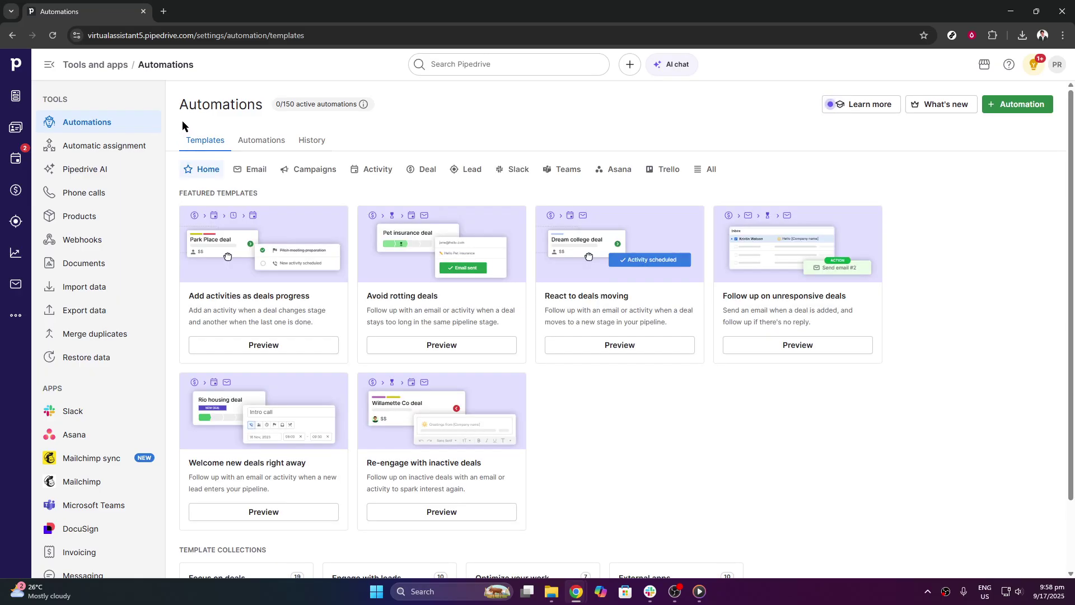
{"action": "left_click", "coordinate": [249, 174]}
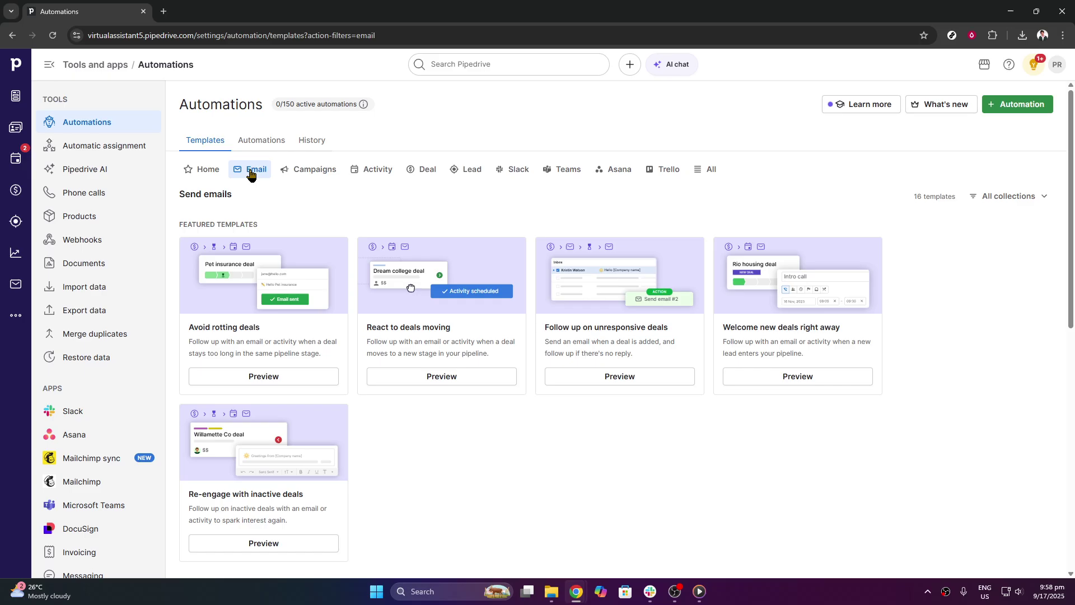
Preview the workflow of the Avoid rotting deals template and continue with that template.
{"action": "left_click", "coordinate": [259, 285]}
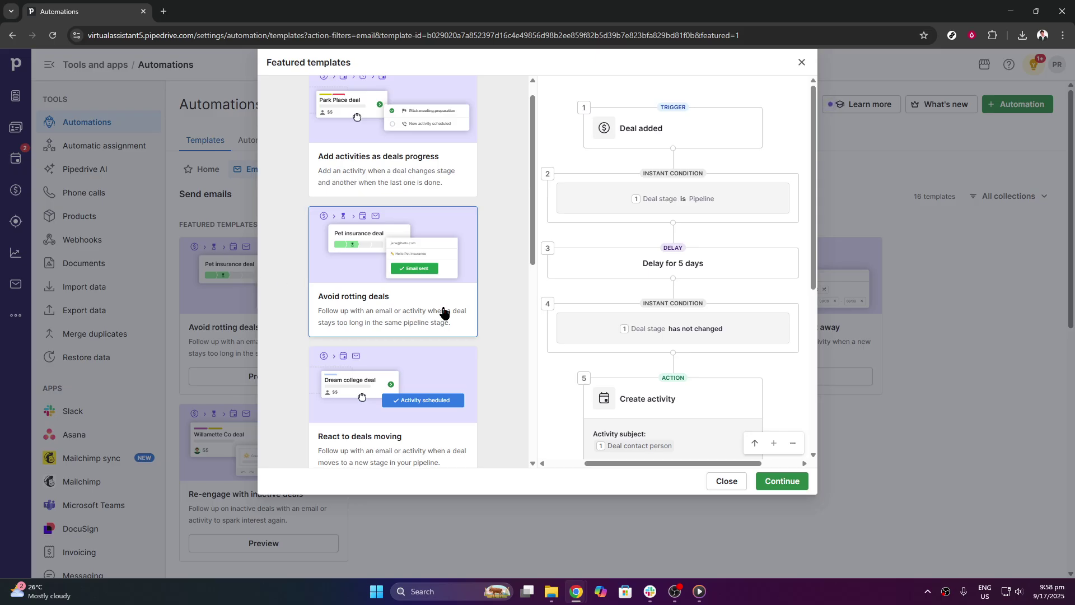
{"action": "scroll", "coordinate": [444, 312], "scroll_direction": "down", "scroll_amount": 5}
{"action": "scroll", "coordinate": [668, 318], "scroll_direction": "down", "scroll_amount": 4}
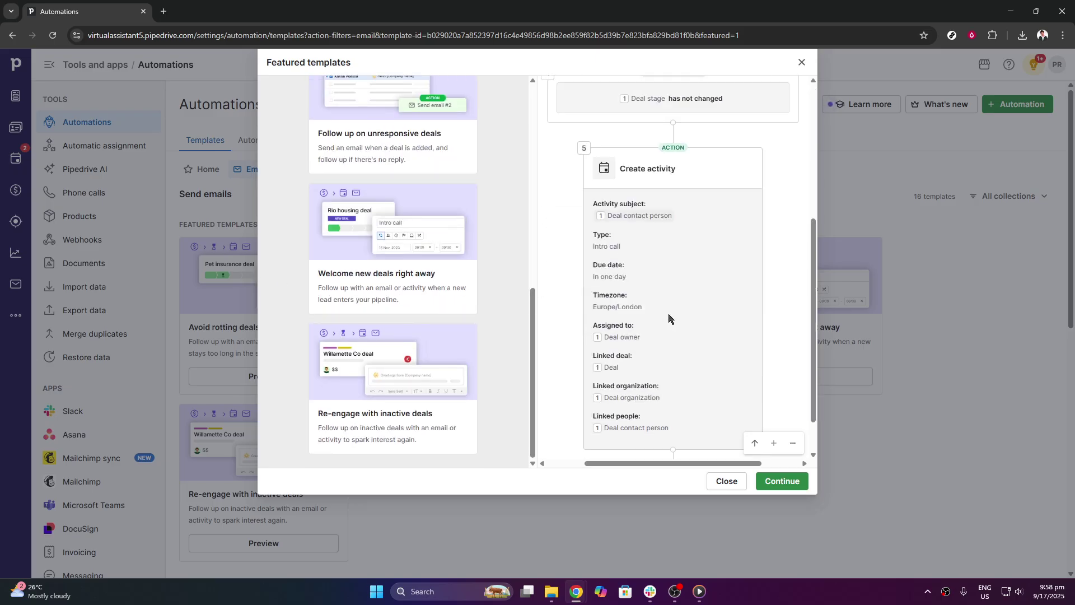
{"action": "scroll", "coordinate": [668, 318], "scroll_direction": "down", "scroll_amount": 2}
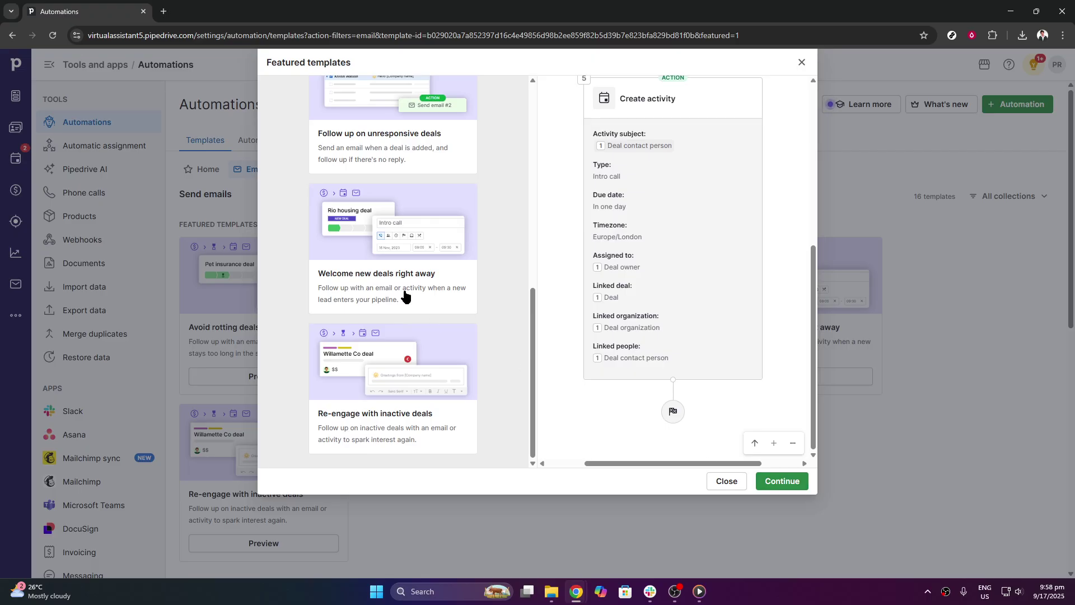
{"action": "scroll", "coordinate": [405, 289], "scroll_direction": "up", "scroll_amount": 8}
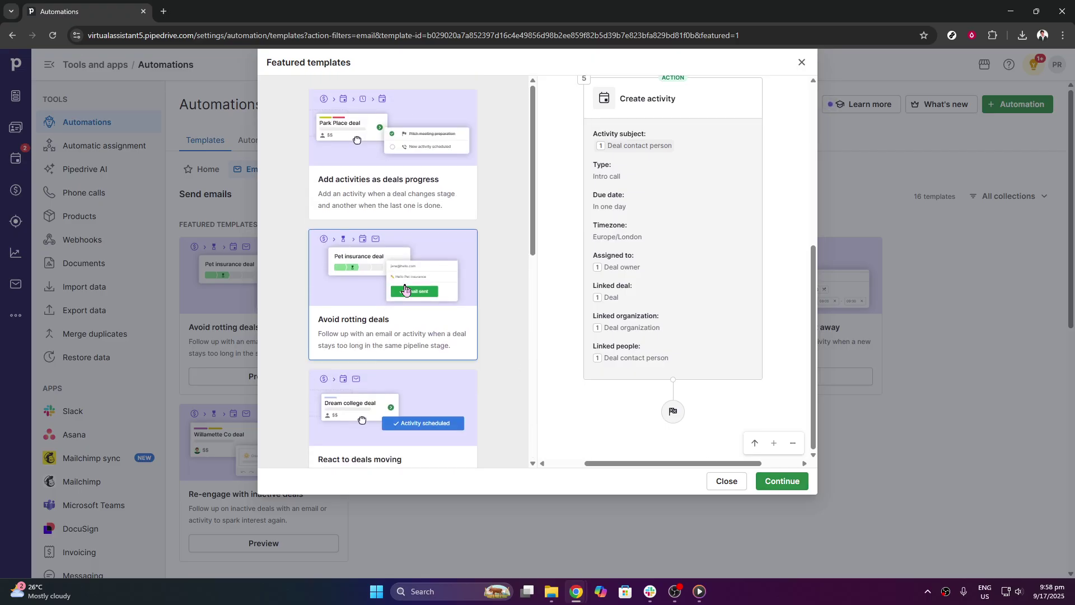
{"action": "scroll", "coordinate": [405, 288], "scroll_direction": "down", "scroll_amount": 6}
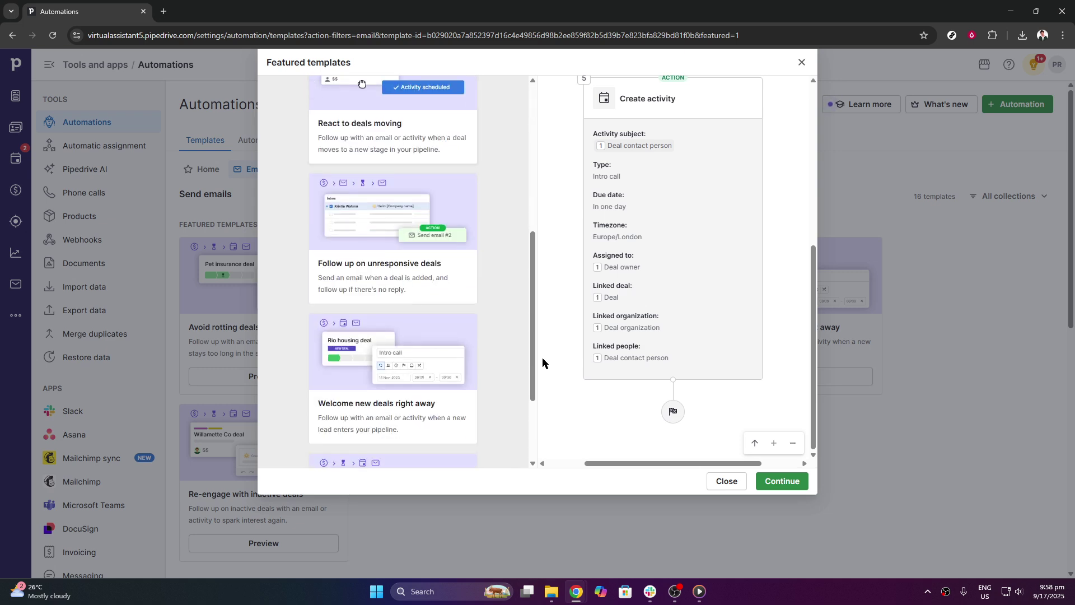
{"action": "left_click", "coordinate": [786, 485]}
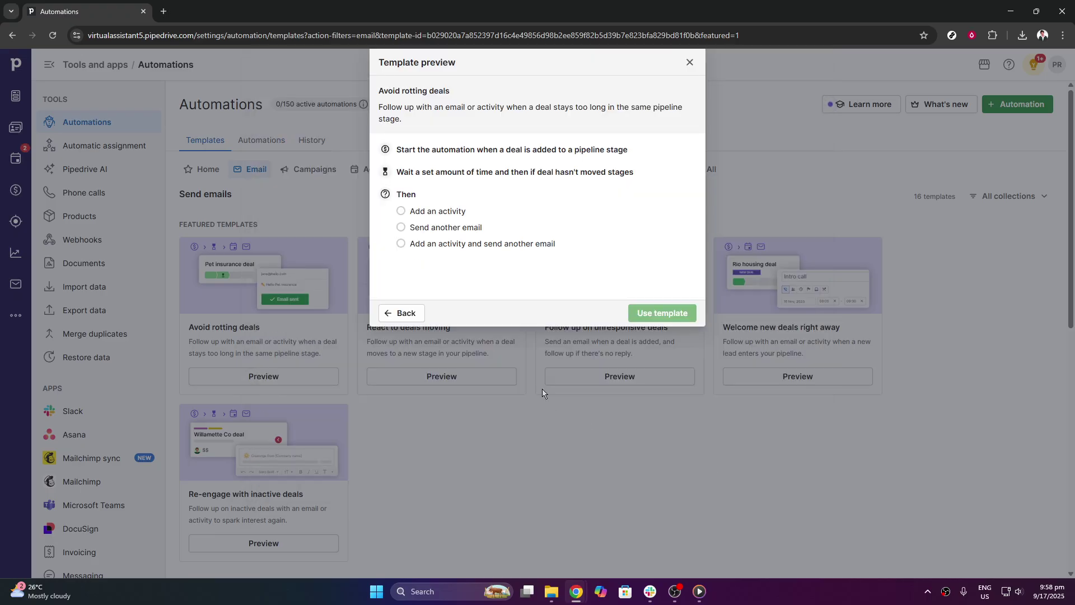
Choose Add an activity as the follow-up for deals that haven't moved stages and use the template.
{"action": "left_click", "coordinate": [443, 214]}
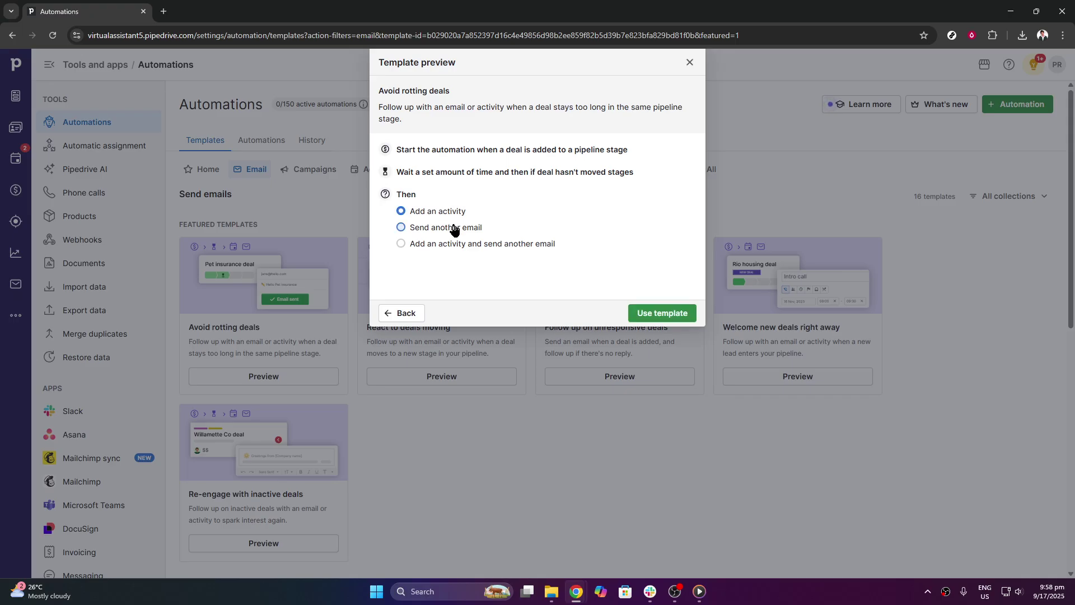
{"action": "left_click", "coordinate": [454, 228]}
{"action": "left_click", "coordinate": [448, 246]}
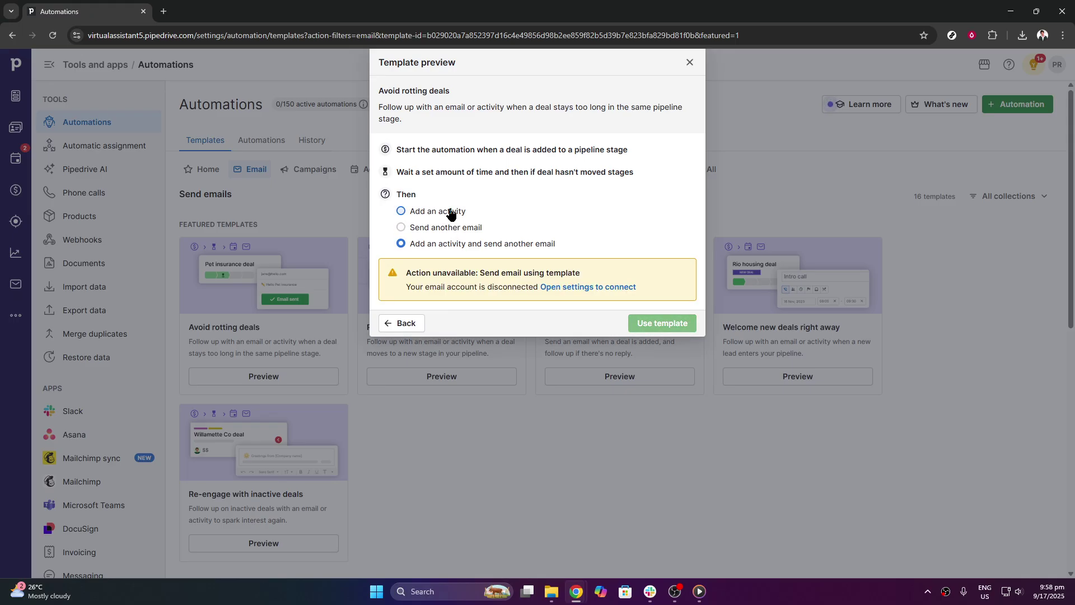
{"action": "left_click", "coordinate": [451, 214]}
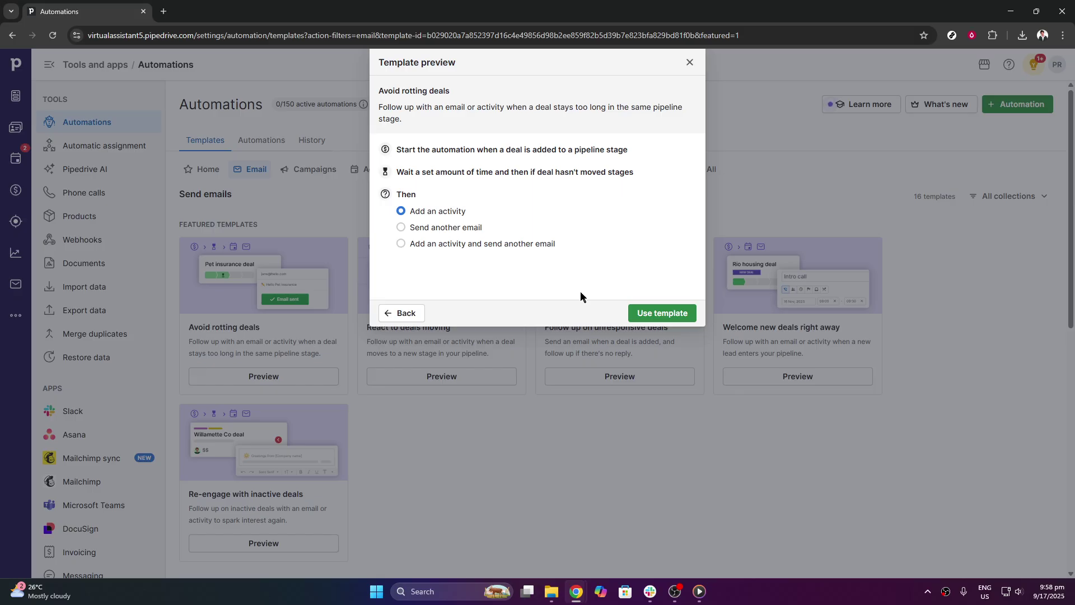
{"action": "left_click", "coordinate": [646, 313]}
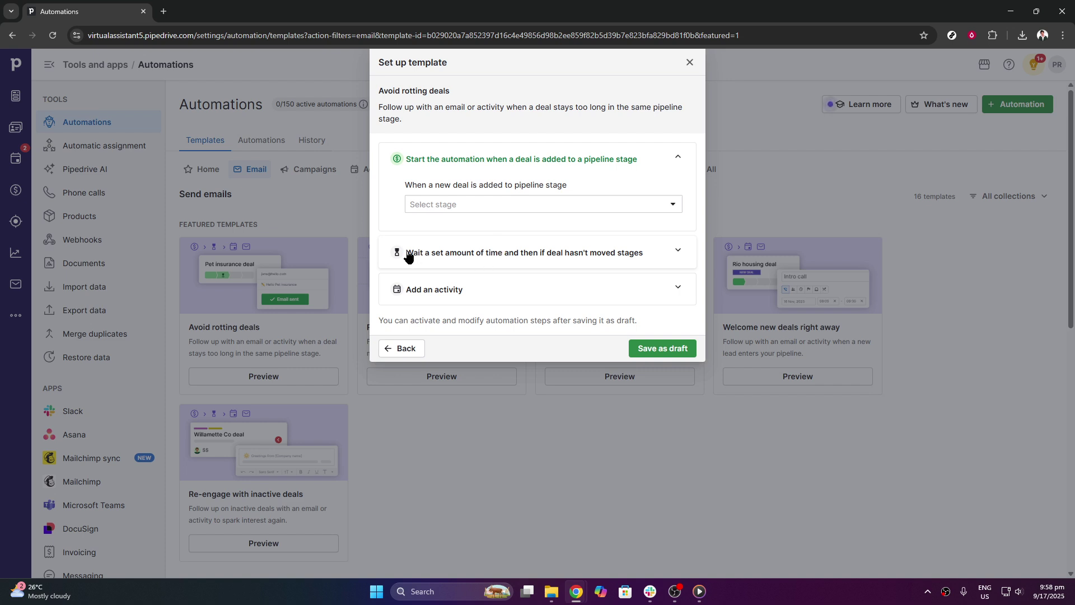
Set the trigger's pipeline stage to Qualified and the wait duration to 1 day.
{"action": "left_click", "coordinate": [486, 206]}
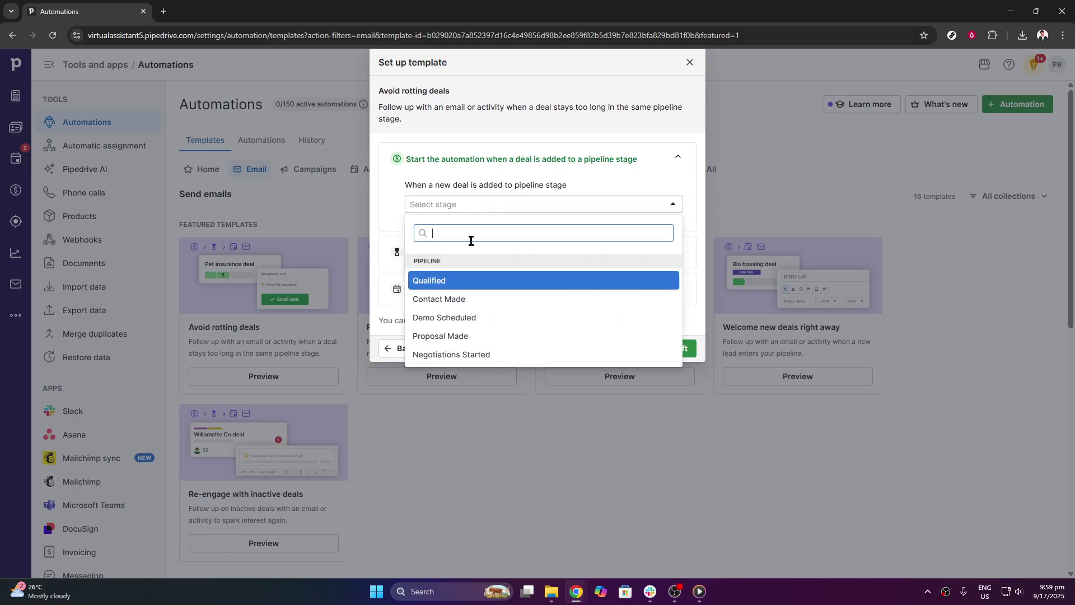
{"action": "left_click", "coordinate": [440, 281]}
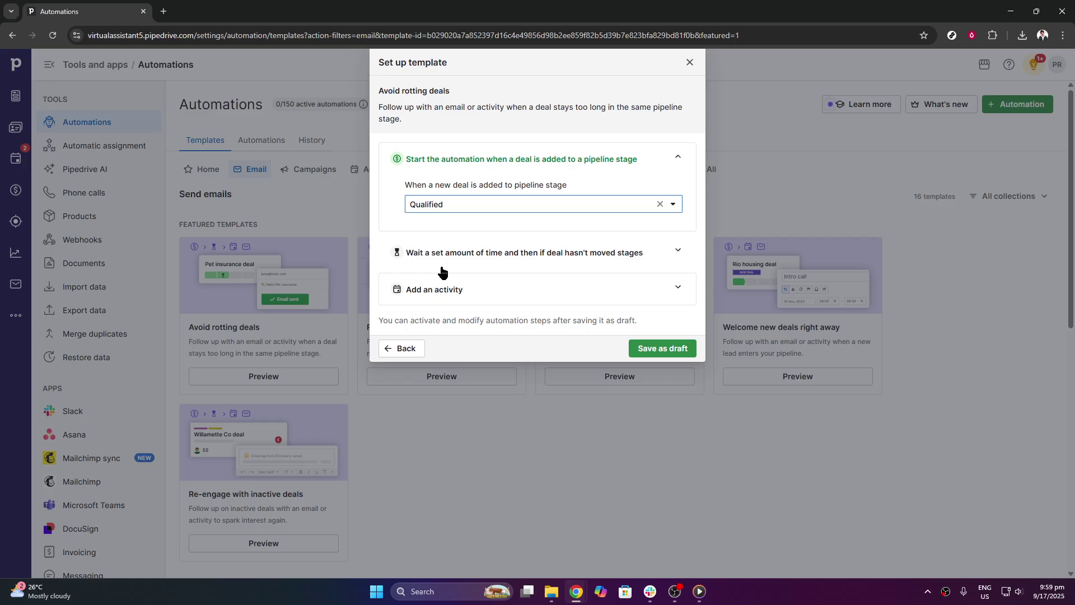
{"action": "left_click", "coordinate": [411, 251]}
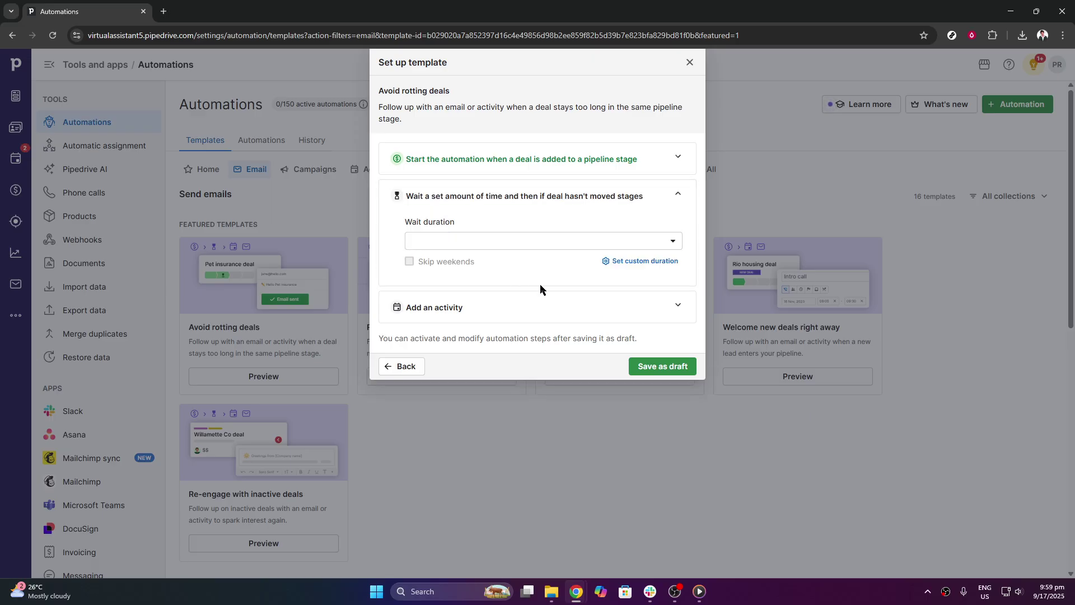
{"action": "left_click", "coordinate": [516, 247]}
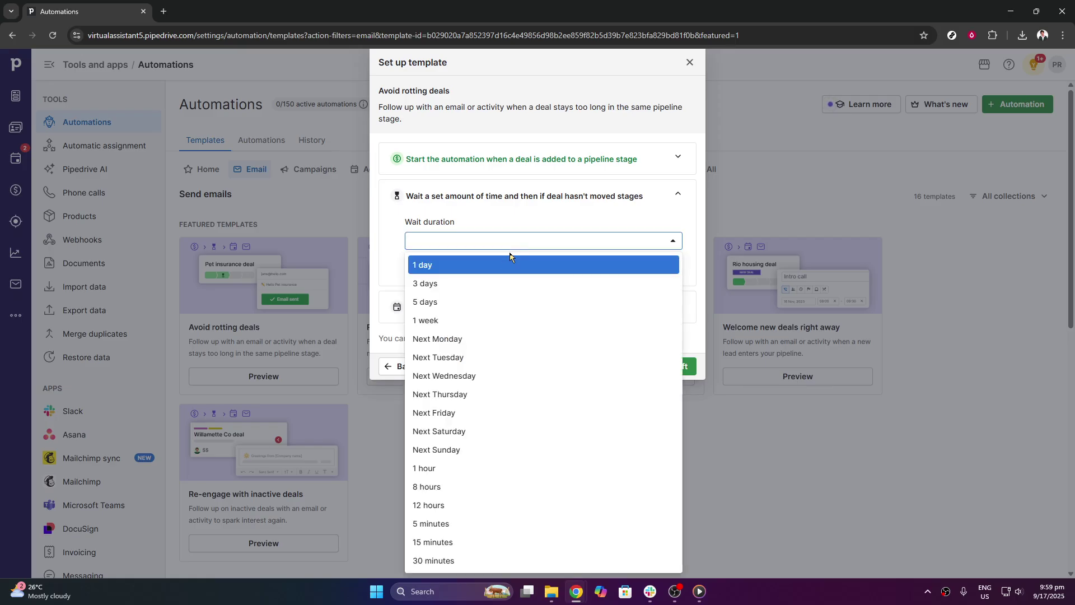
{"action": "left_click", "coordinate": [503, 261]}
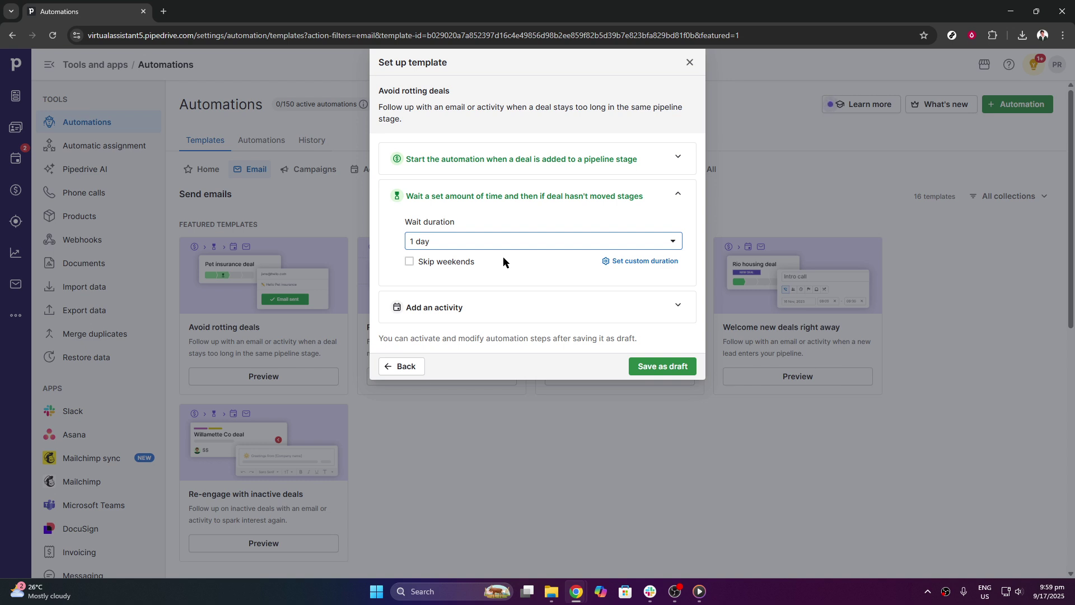
Define the follow-up activity with the subject "sample only", type Call and the predefined due date The same day.
{"action": "left_click", "coordinate": [500, 298]}
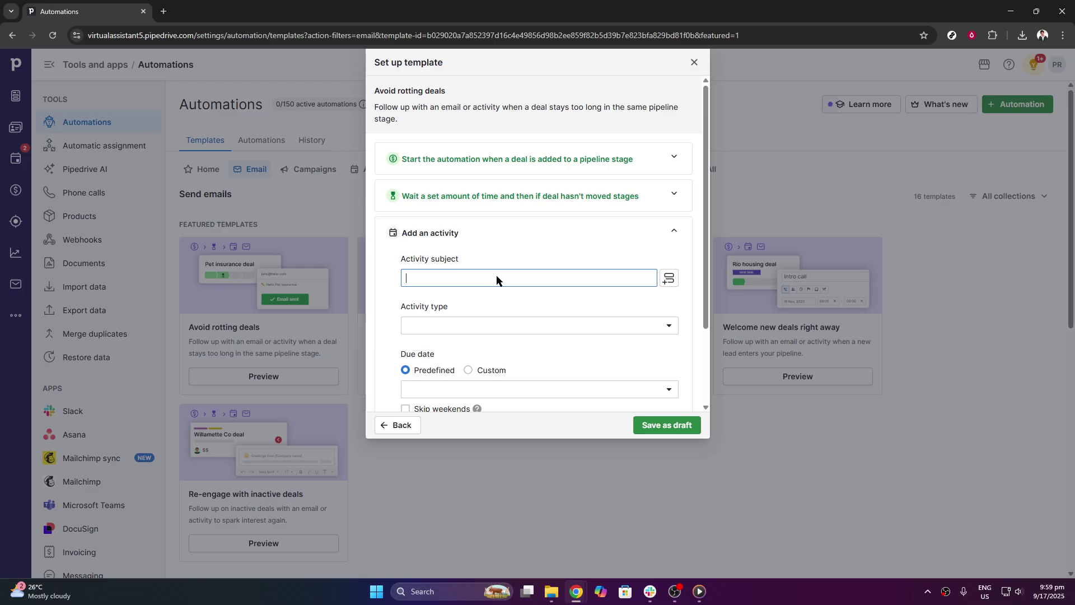
{"action": "type", "text": "sample only"}
{"action": "scroll", "coordinate": [496, 279], "scroll_direction": "down", "scroll_amount": 2}
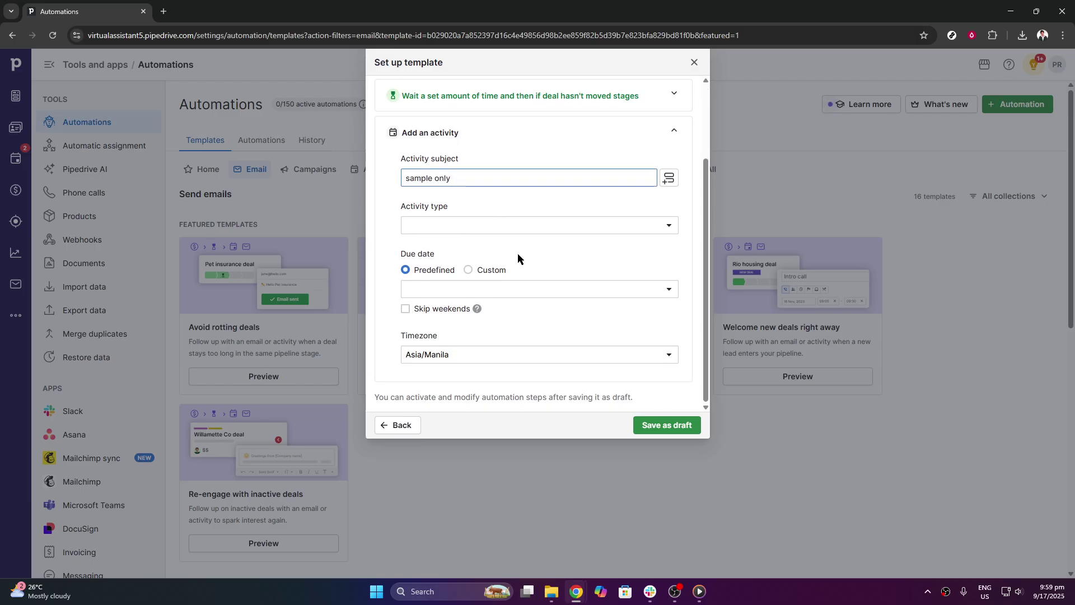
{"action": "left_click", "coordinate": [543, 282]}
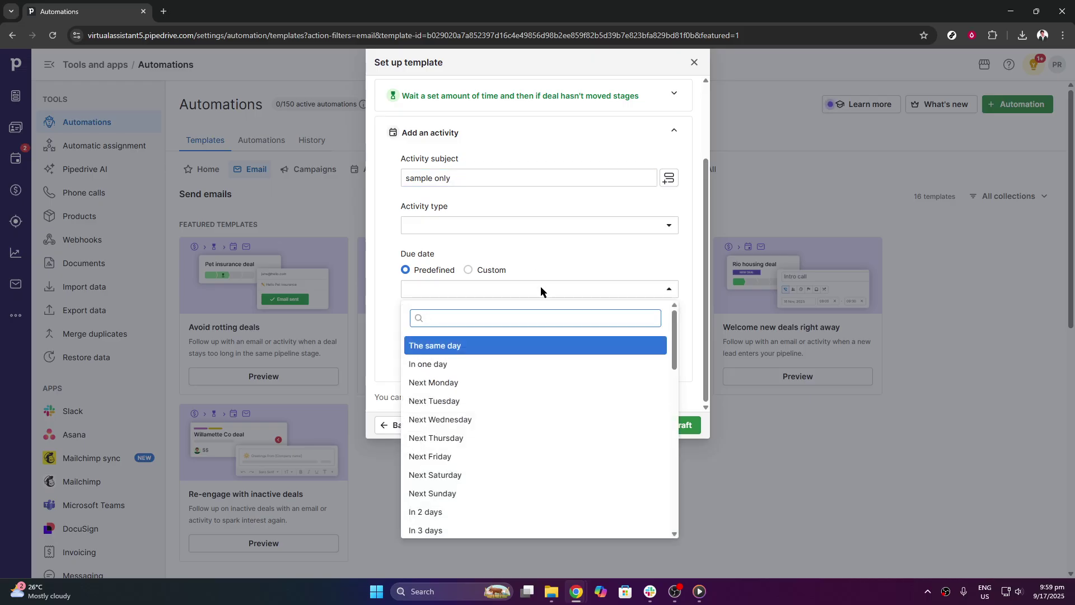
{"action": "left_click", "coordinate": [480, 348]}
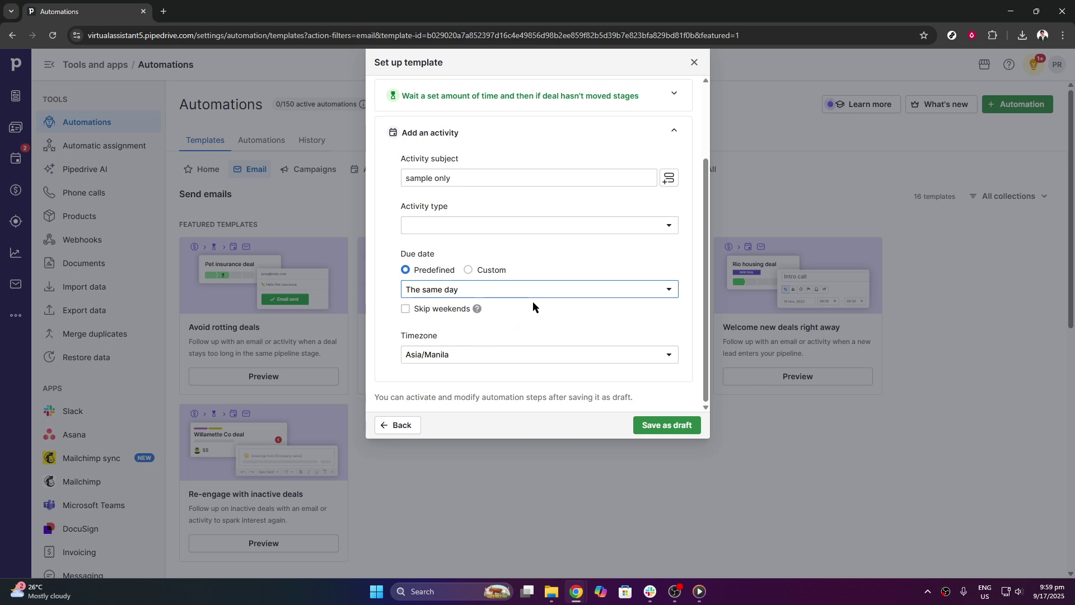
{"action": "left_click", "coordinate": [600, 229]}
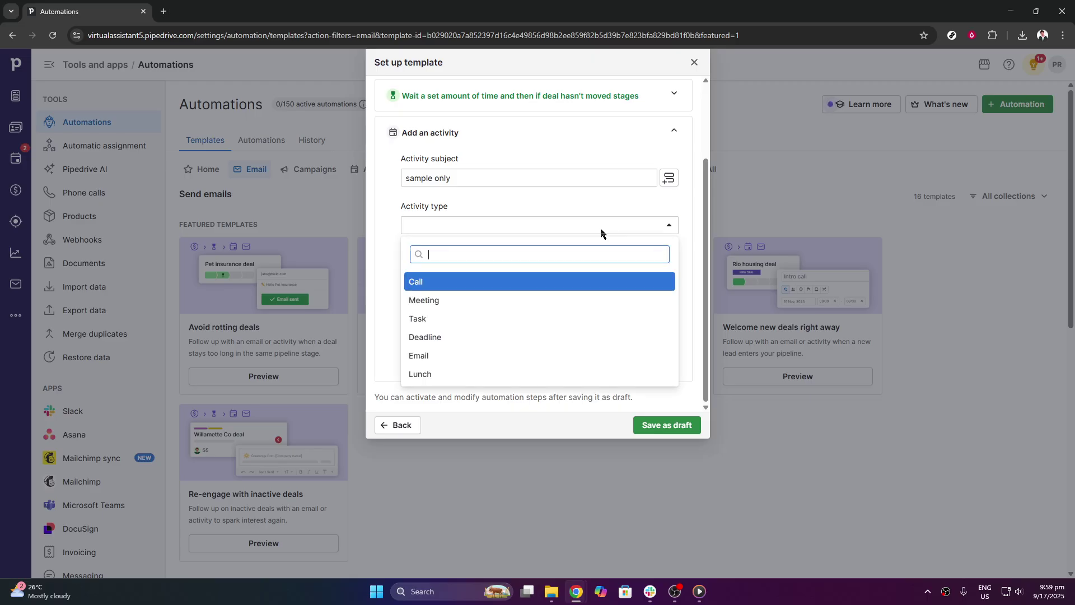
{"action": "left_click", "coordinate": [522, 281]}
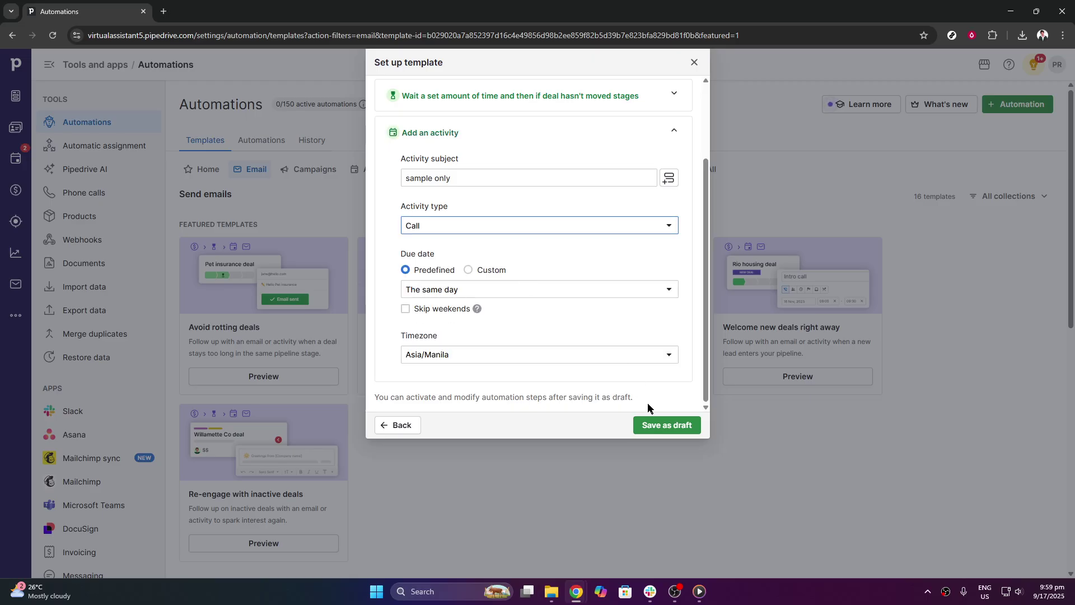
Save the automation as a draft and review its workflow from the trigger through the Create activity action.
{"action": "left_click", "coordinate": [652, 424]}
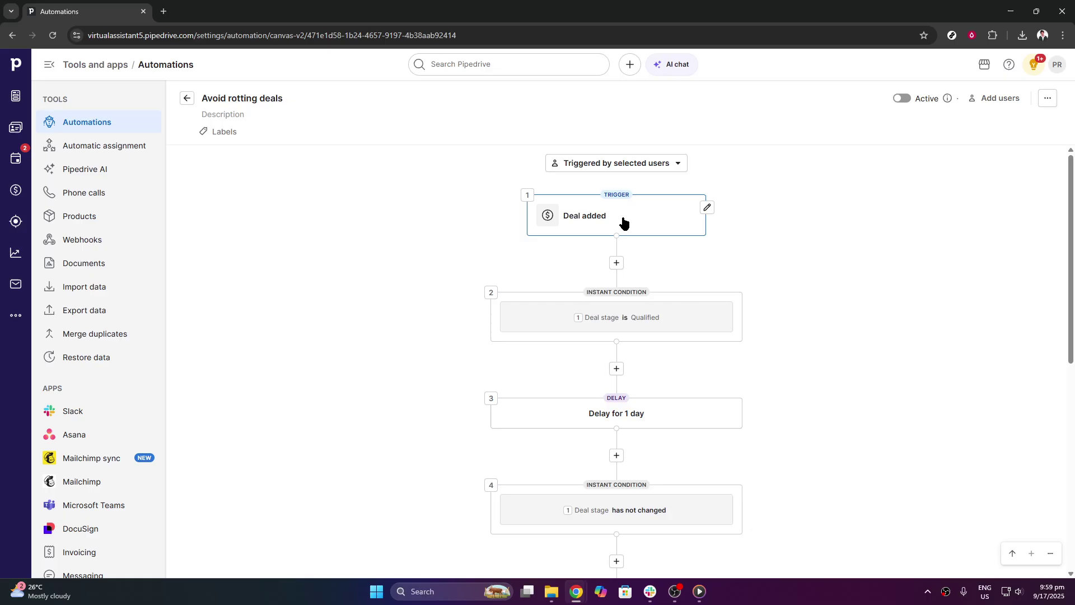
{"action": "scroll", "coordinate": [612, 283], "scroll_direction": "down", "scroll_amount": 2}
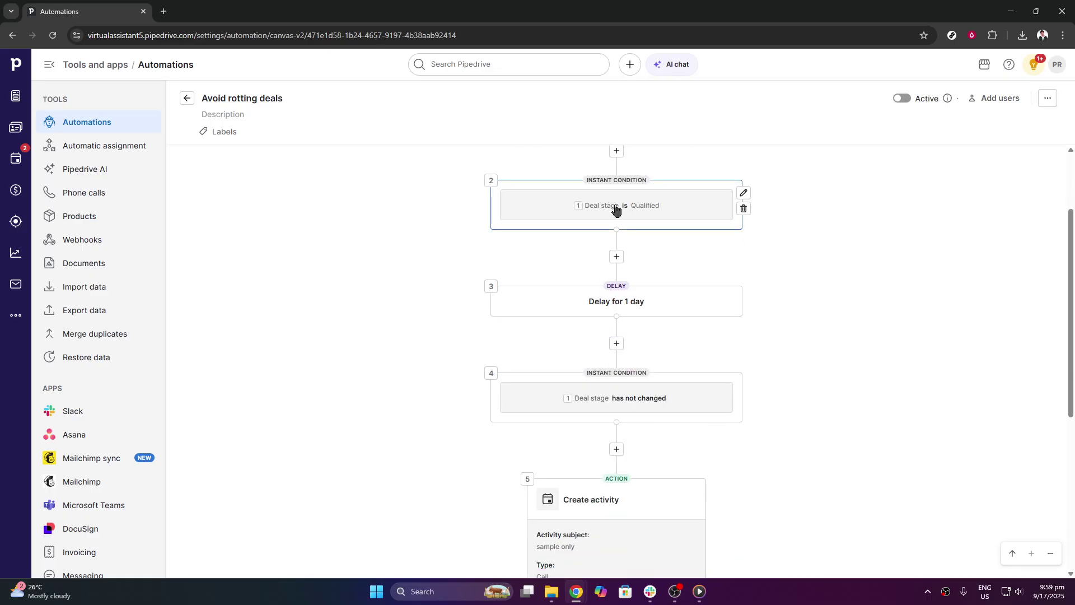
{"action": "scroll", "coordinate": [605, 309], "scroll_direction": "down", "scroll_amount": 2}
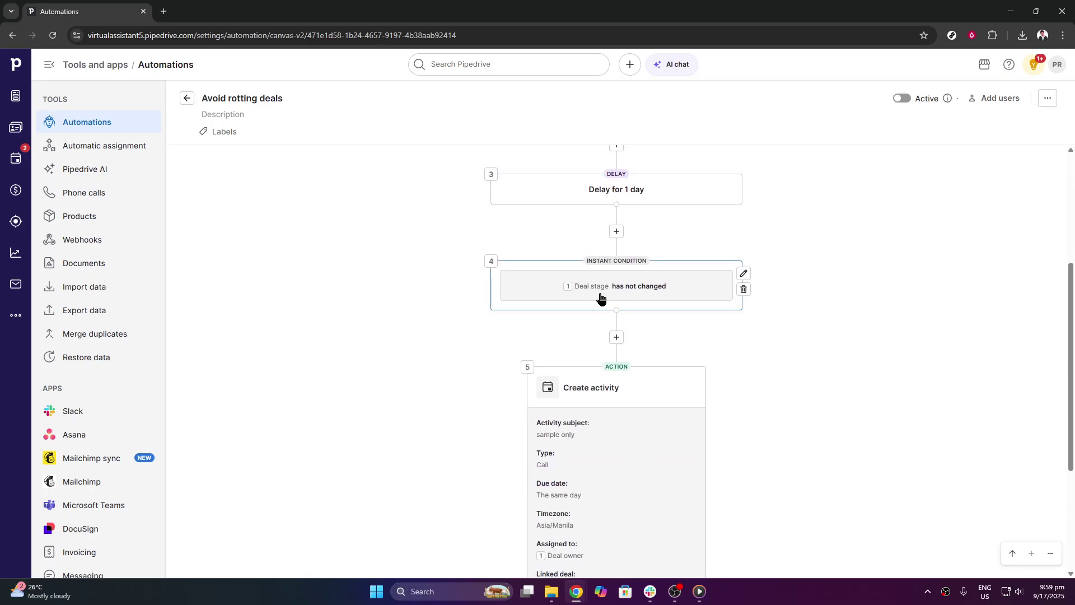
{"action": "scroll", "coordinate": [609, 303], "scroll_direction": "down", "scroll_amount": 2}
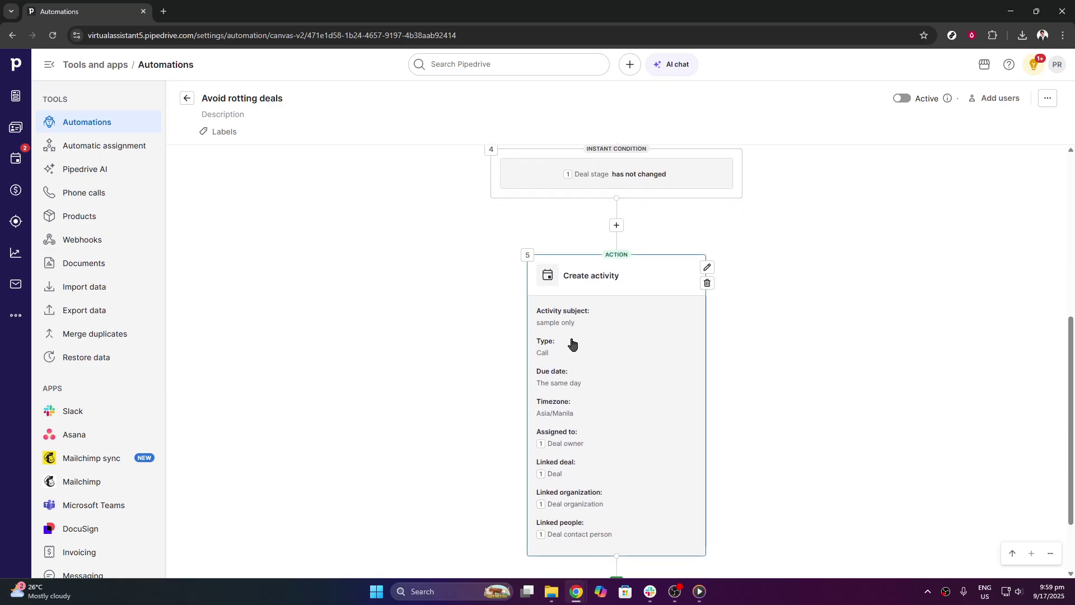
{"action": "scroll", "coordinate": [573, 375], "scroll_direction": "down", "scroll_amount": 1}
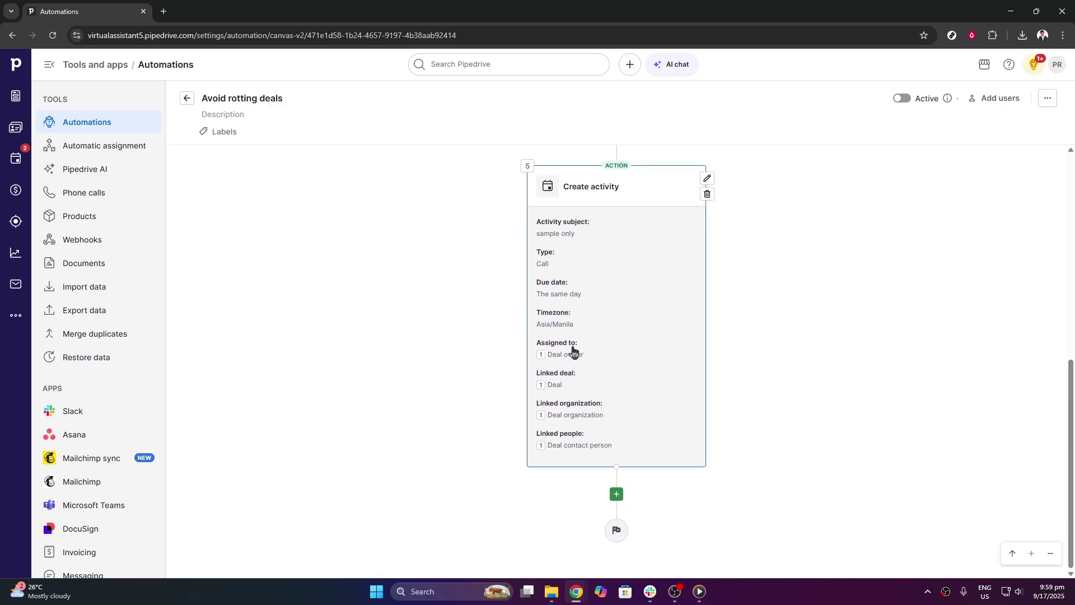